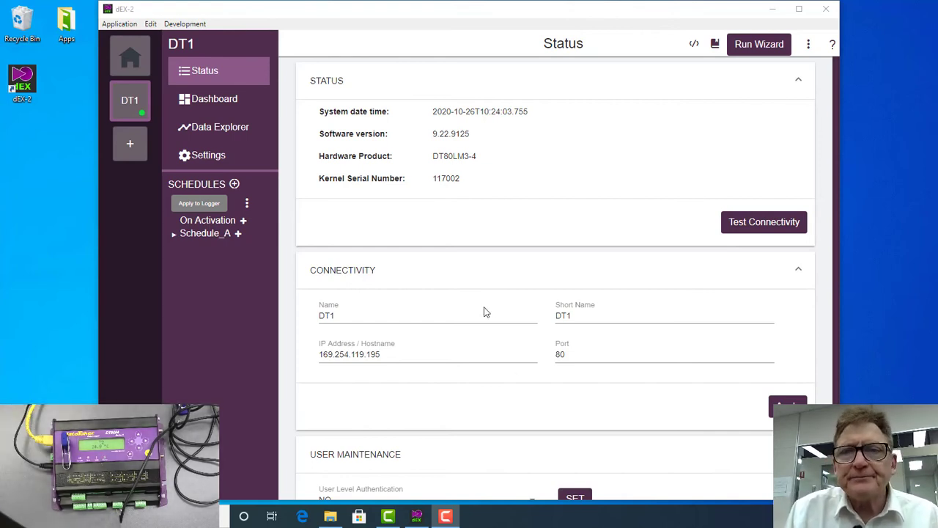
# Expand Schedule_A on the DT1 logger to reveal its existing T2 channel.
pyautogui.click(174, 239)
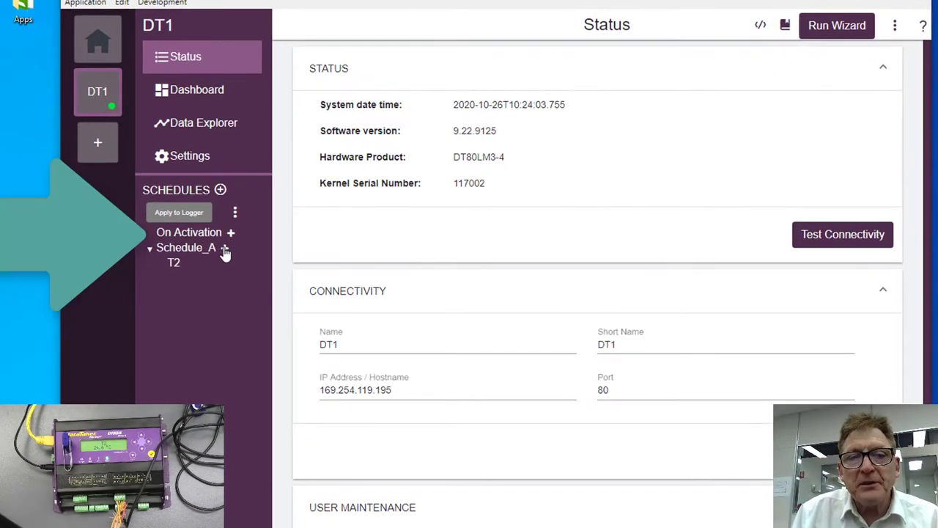
# Add a K-type thermocouple temperature channel to Schedule_A with (*/#) wiring, named T1A.
pyautogui.click(224, 249)
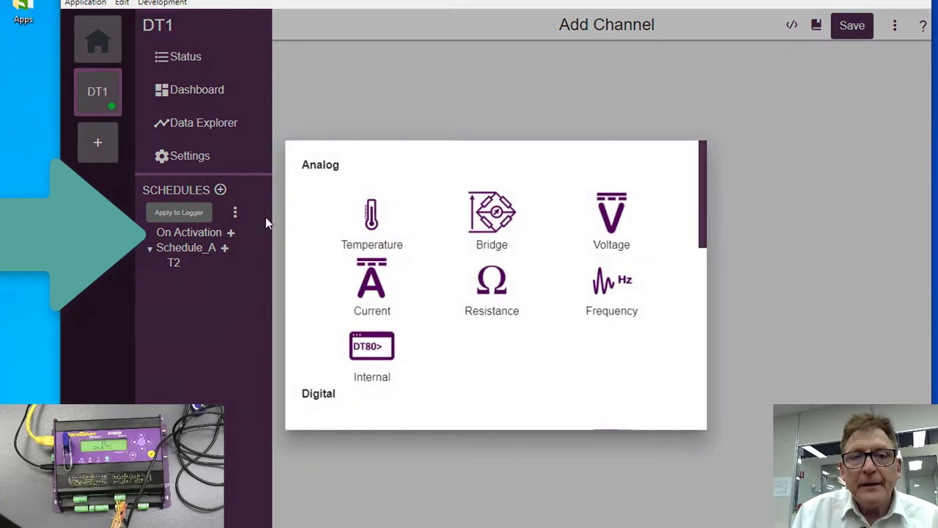
pyautogui.click(372, 229)
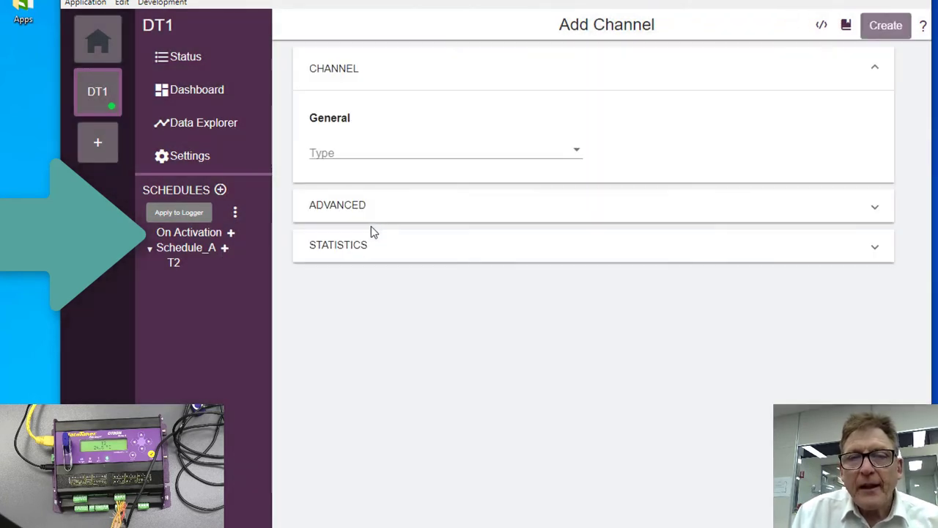
pyautogui.click(432, 156)
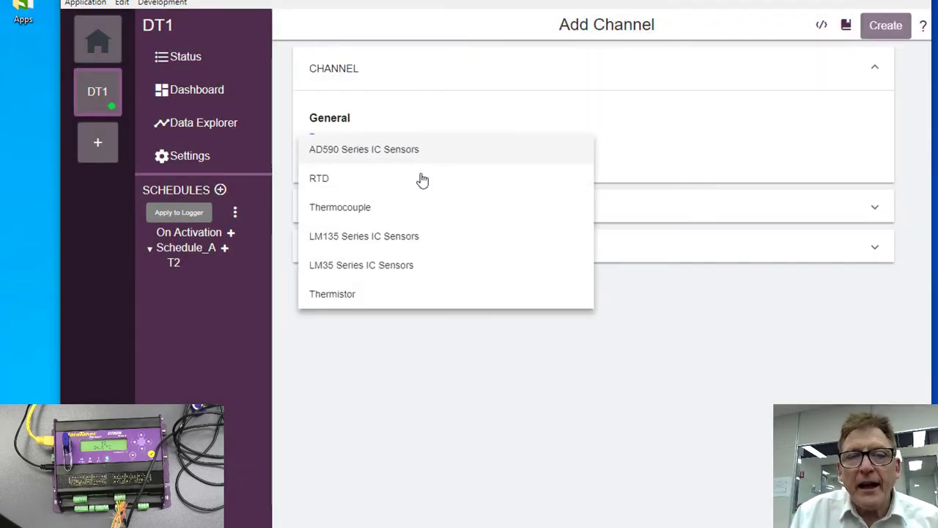
pyautogui.click(391, 215)
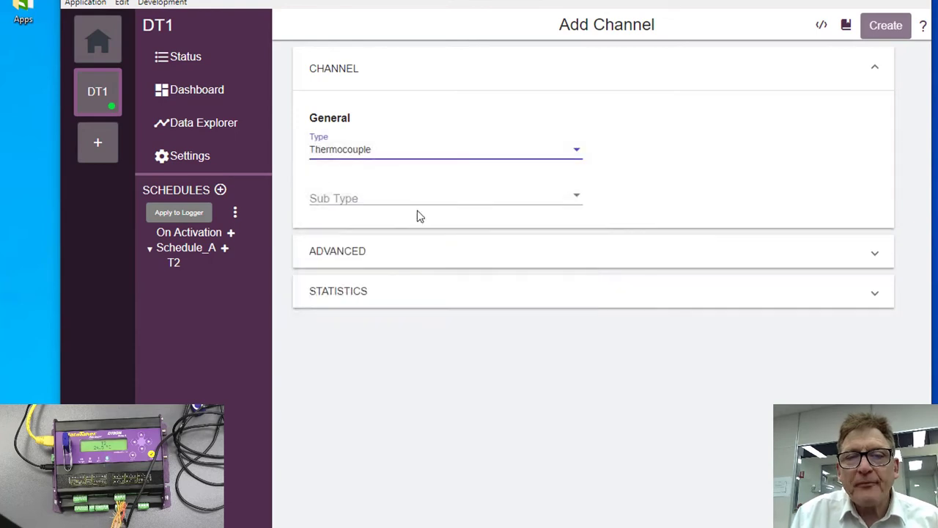
pyautogui.click(435, 201)
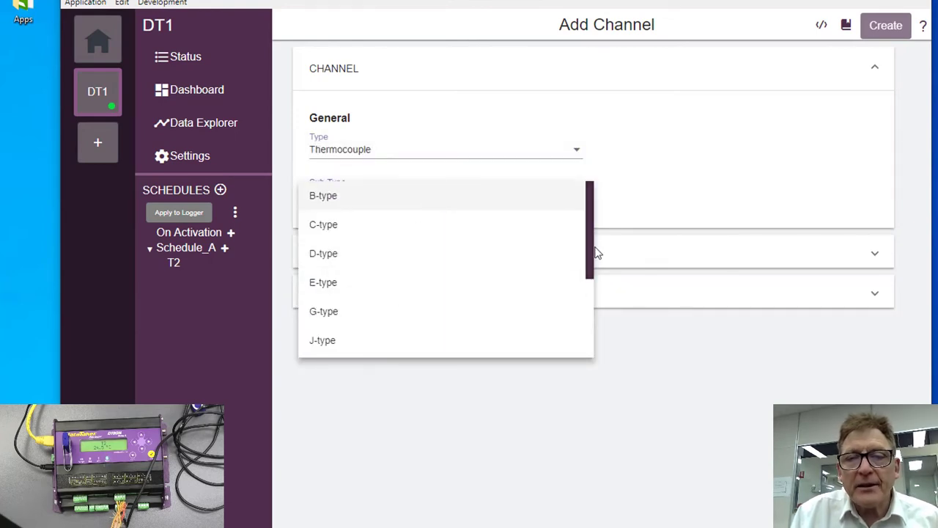
pyautogui.moveTo(589, 251); pyautogui.dragTo(586, 310)
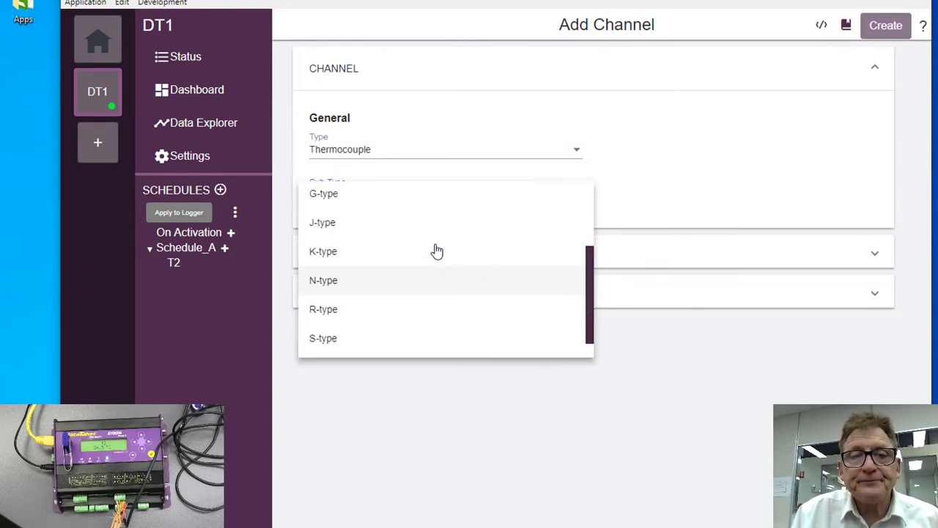
pyautogui.click(389, 257)
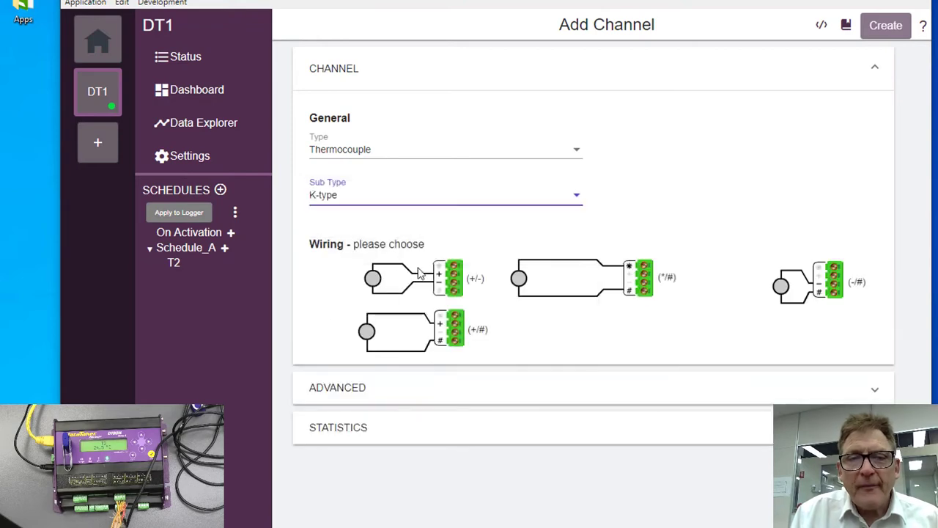
pyautogui.click(637, 280)
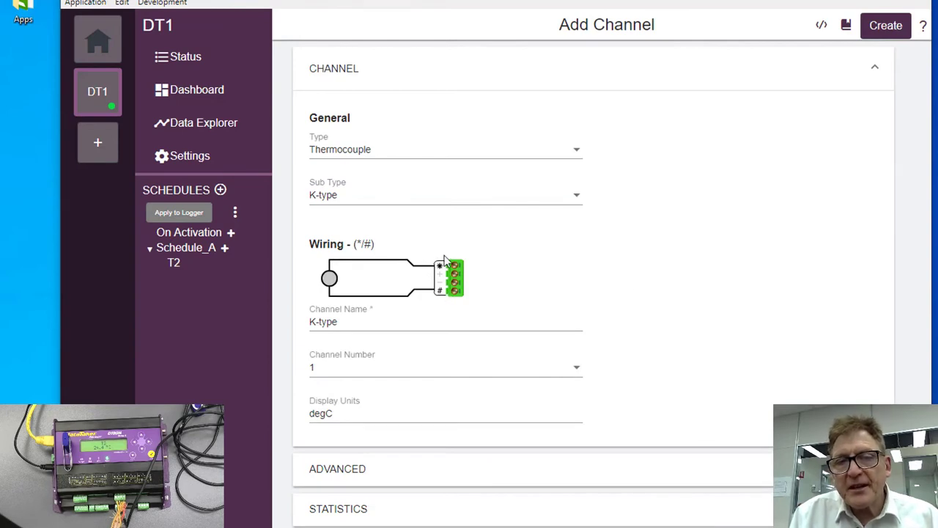
pyautogui.moveTo(339, 321); pyautogui.dragTo(306, 323)
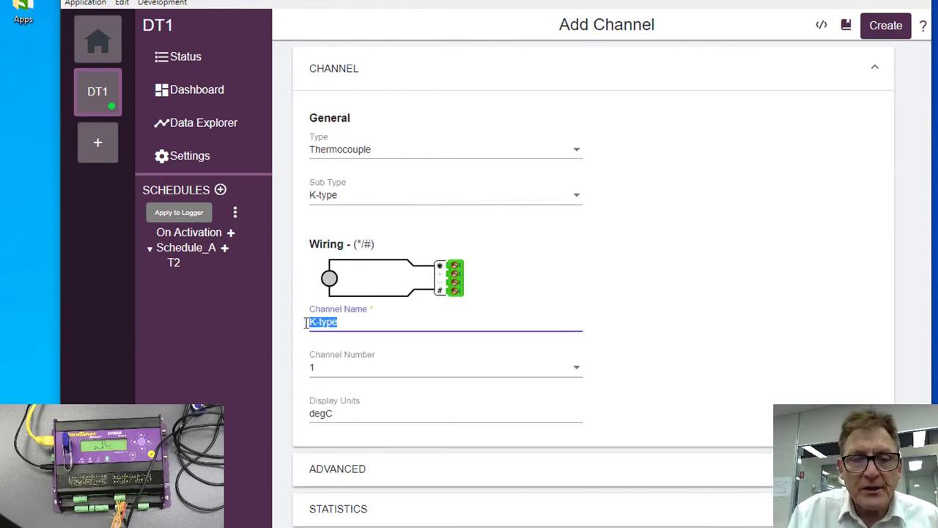
pyautogui.write('T1A')
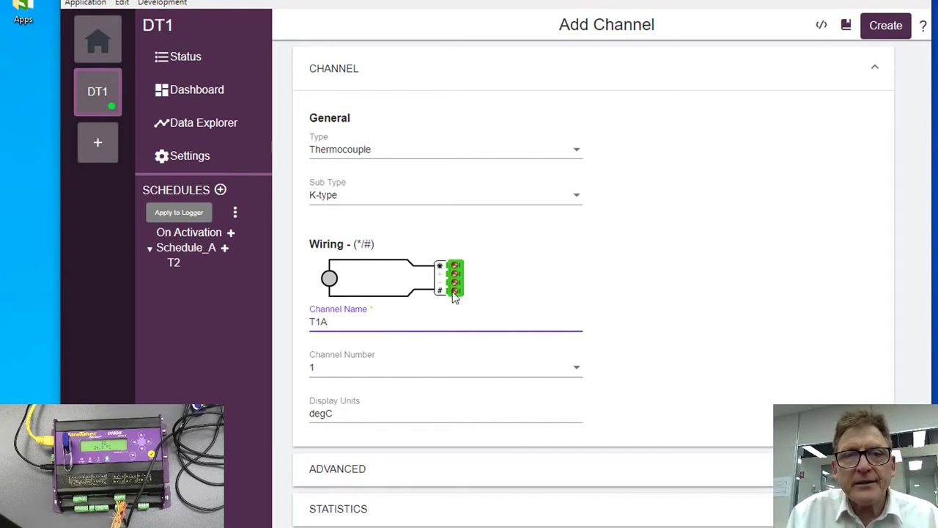
pyautogui.click(892, 28)
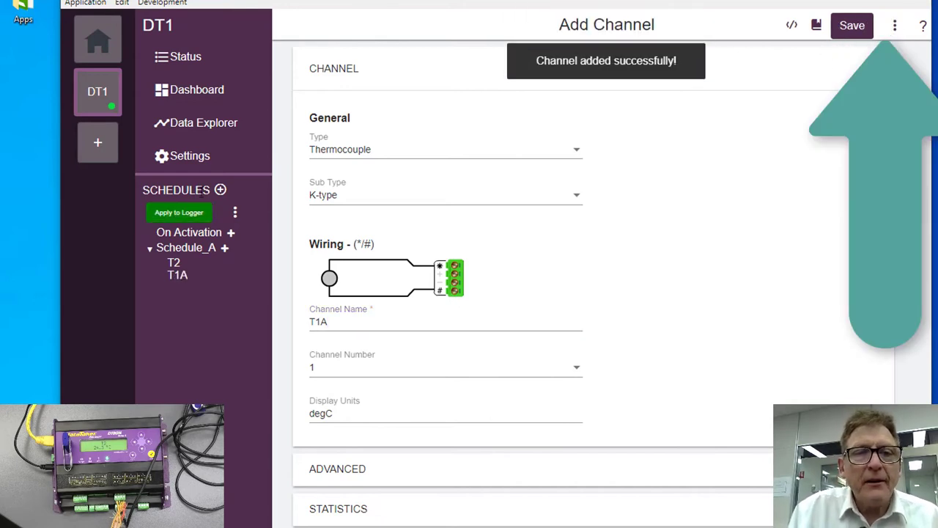
# Add a second K-type thermocouple channel to Schedule_A with (+/#) wiring, named T1B.
pyautogui.click(226, 249)
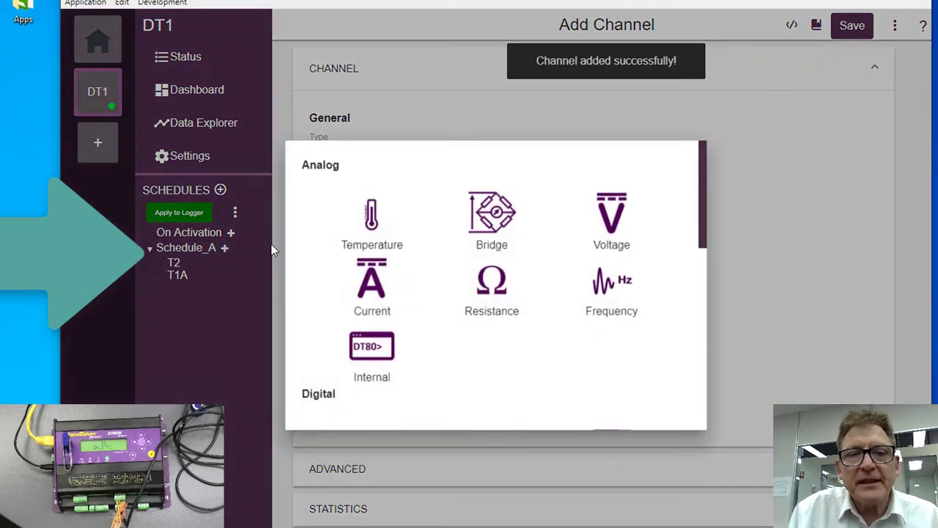
pyautogui.click(378, 223)
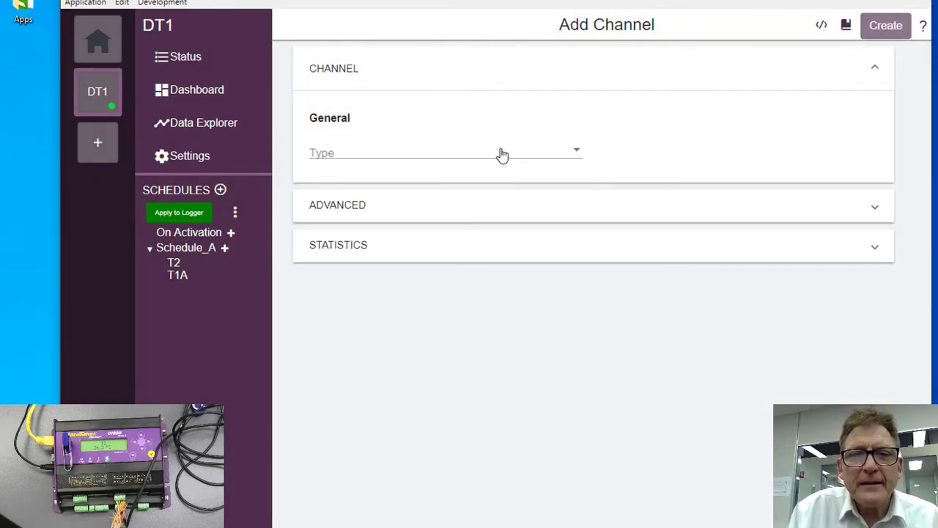
pyautogui.click(502, 154)
pyautogui.click(409, 209)
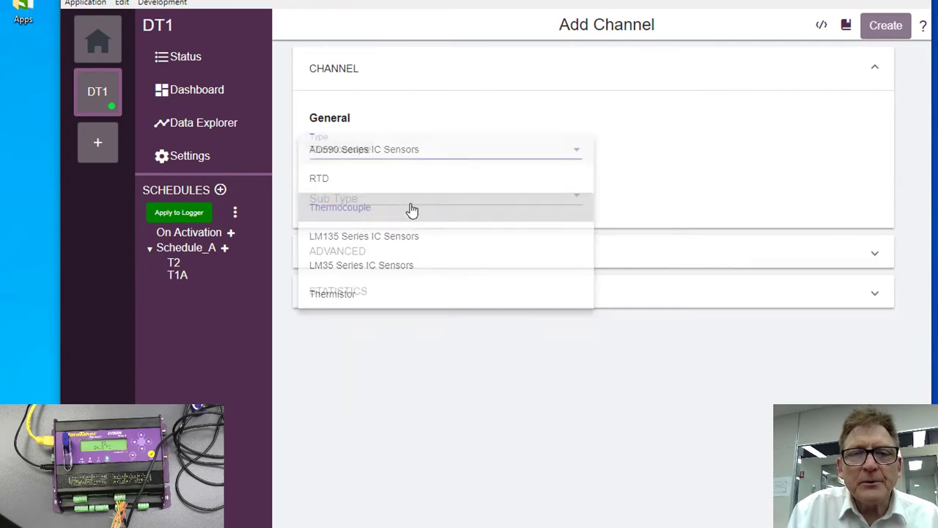
pyautogui.click(404, 200)
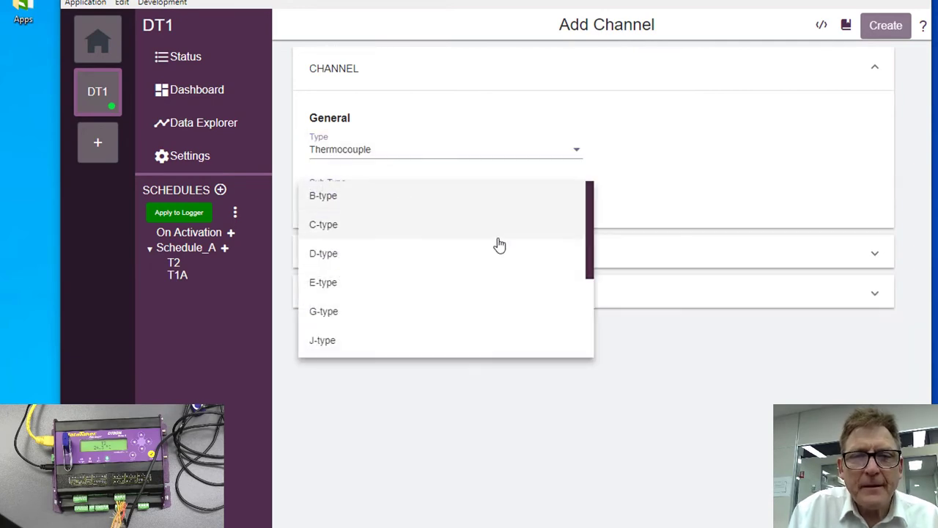
pyautogui.moveTo(592, 232); pyautogui.dragTo(592, 295)
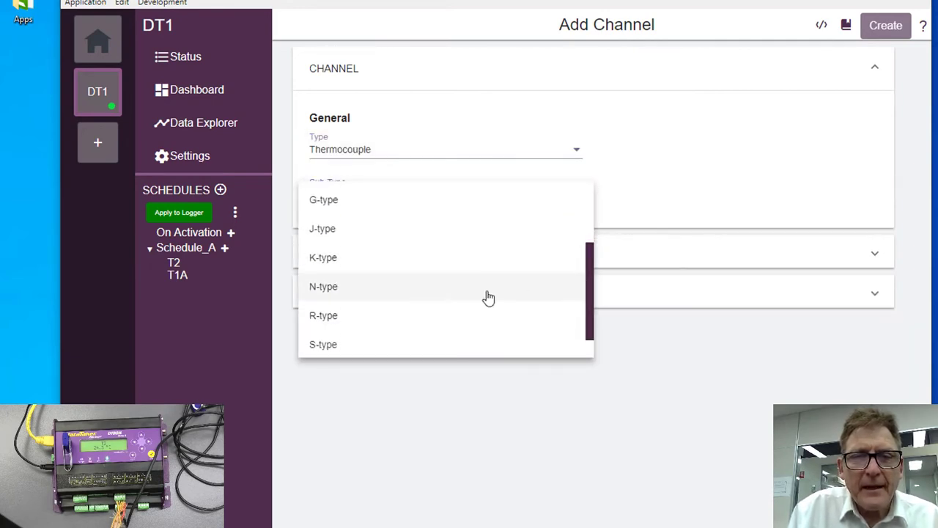
pyautogui.click(408, 265)
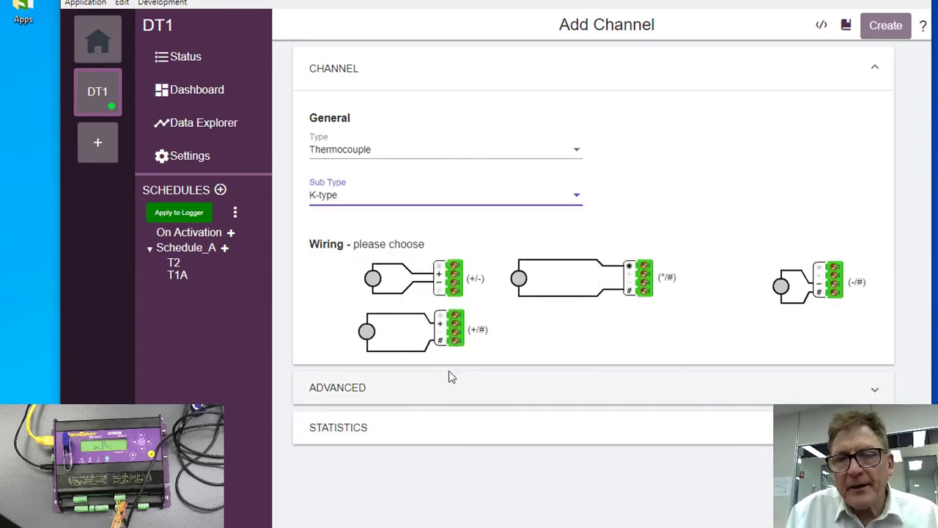
pyautogui.click(444, 327)
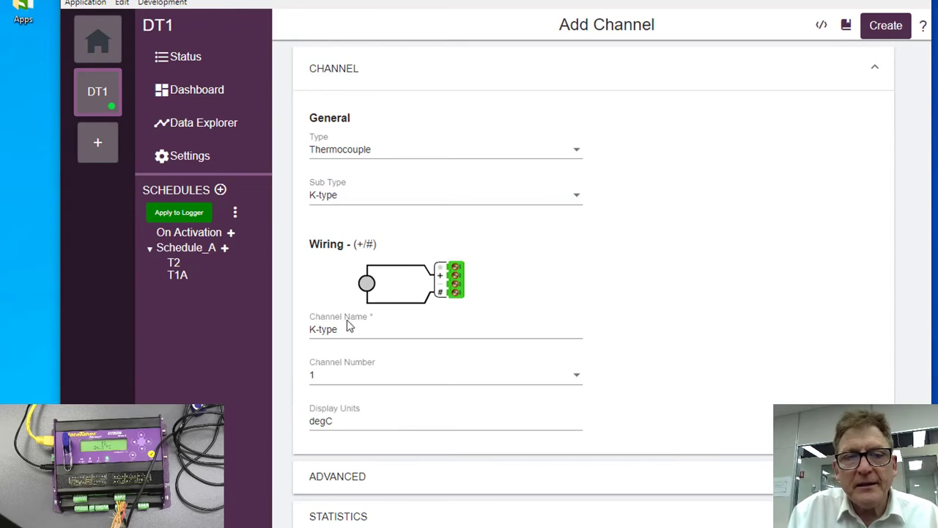
pyautogui.moveTo(346, 332); pyautogui.dragTo(299, 335)
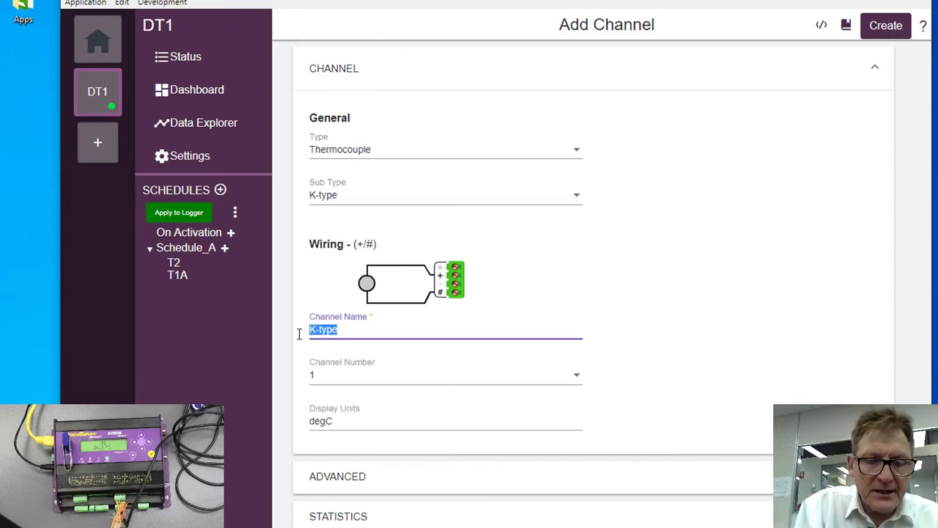
pyautogui.write('T1B')
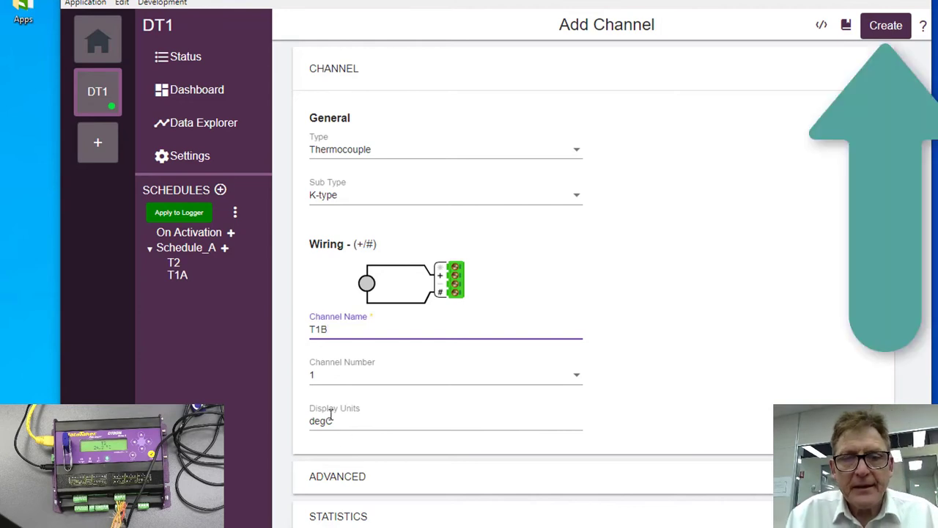
pyautogui.click(867, 30)
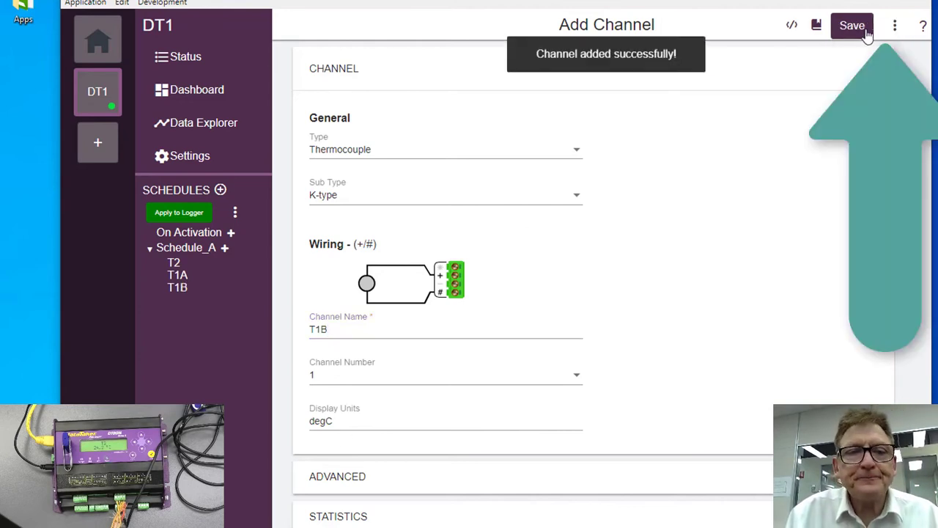
# Add a third K-type thermocouple channel to Schedule_A with (-/#) wiring, named T1C.
pyautogui.click(225, 249)
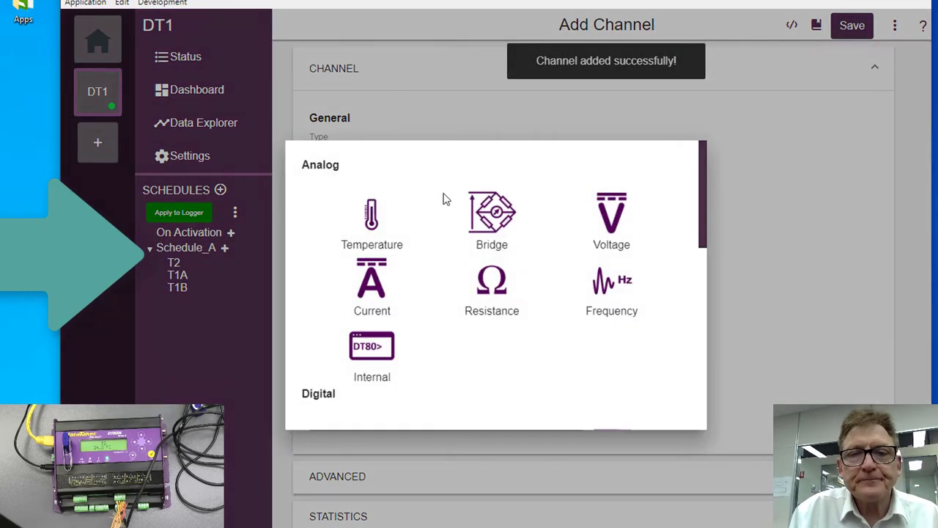
pyautogui.click(371, 220)
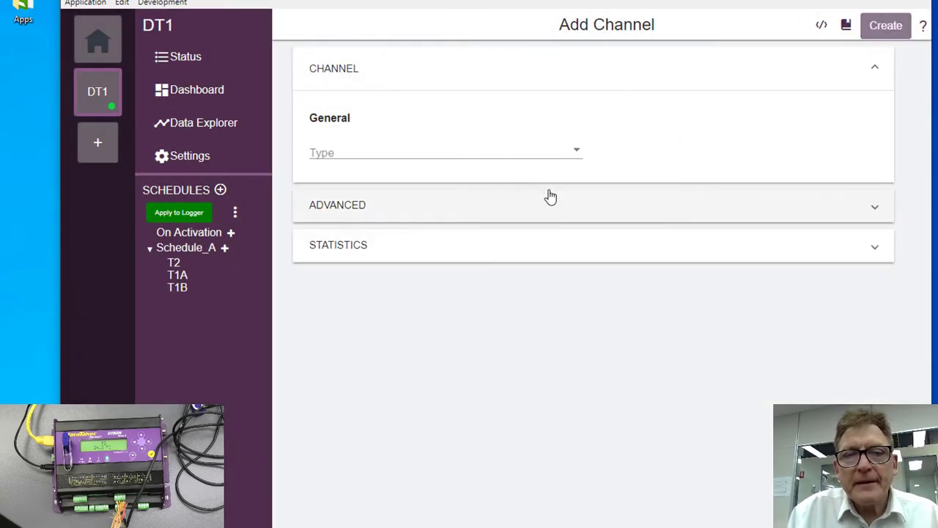
pyautogui.click(572, 160)
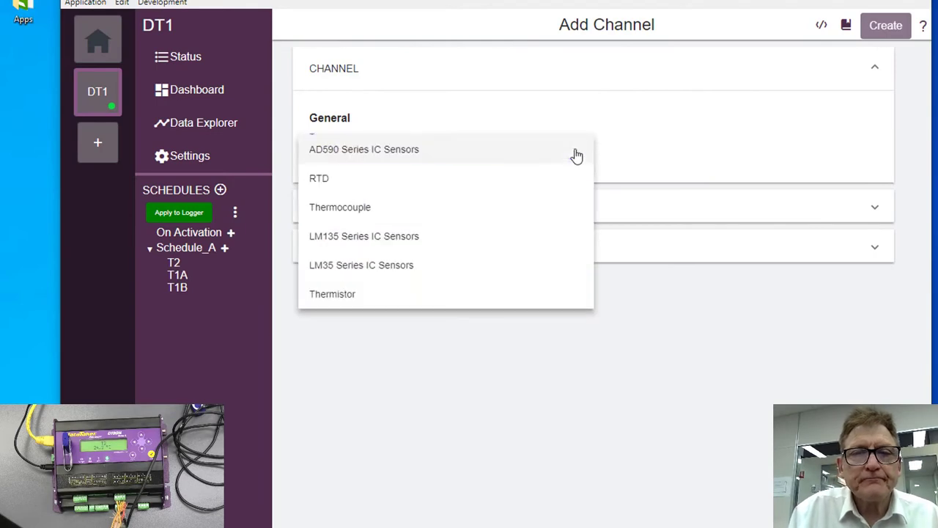
pyautogui.click(423, 212)
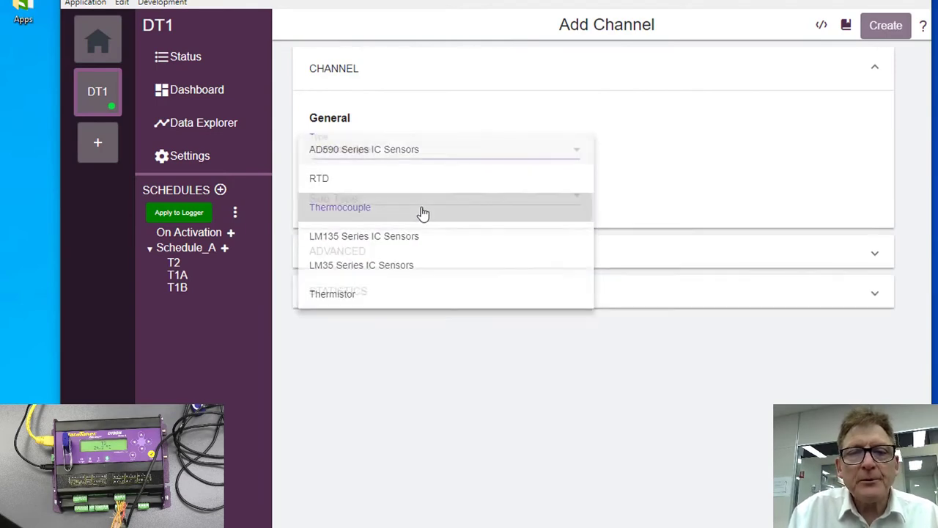
pyautogui.click(476, 200)
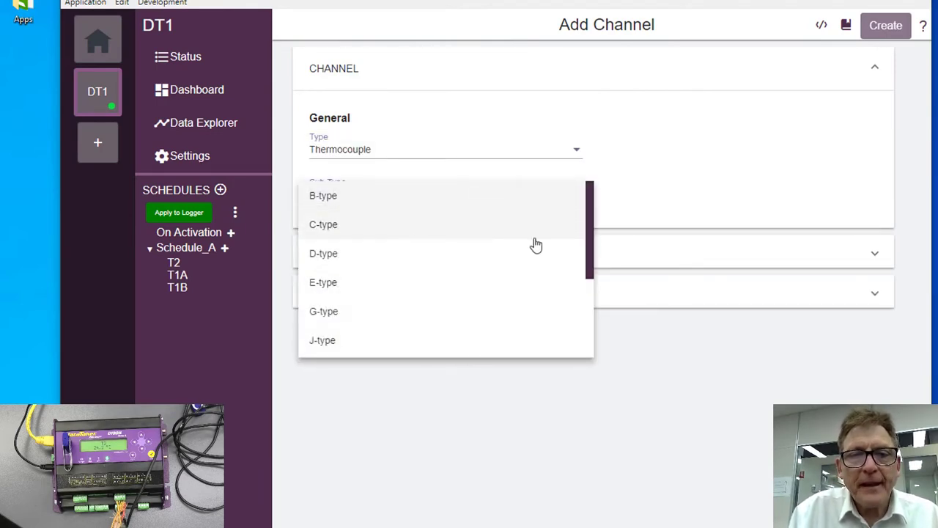
pyautogui.scroll(-2, 590, 260)
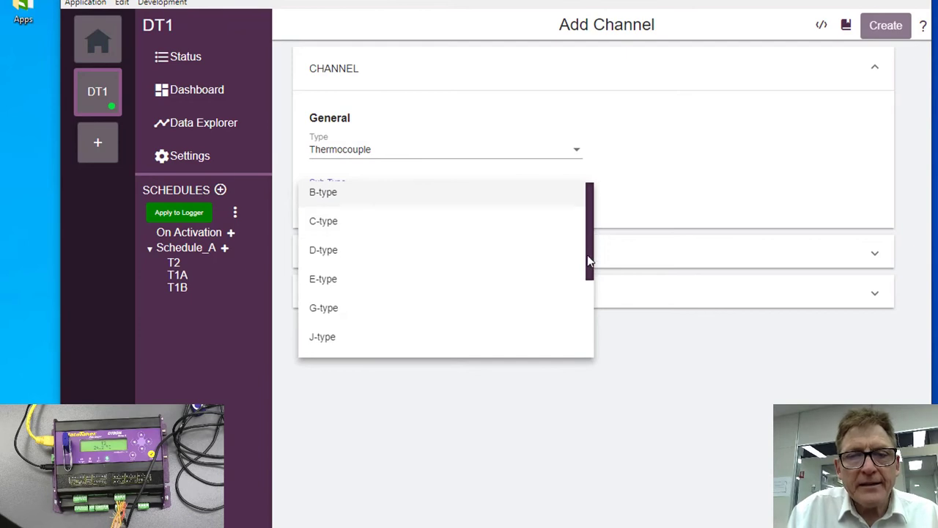
pyautogui.click(409, 272)
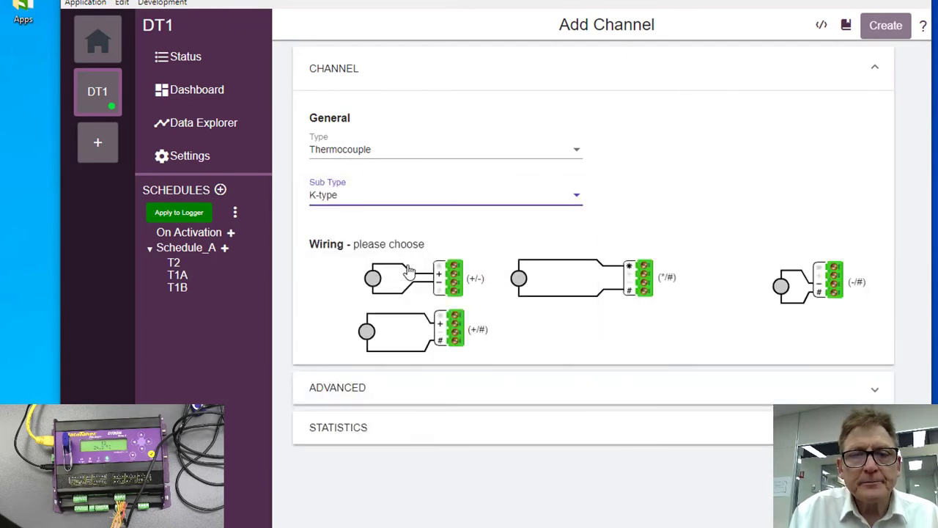
pyautogui.click(832, 288)
pyautogui.click(831, 289)
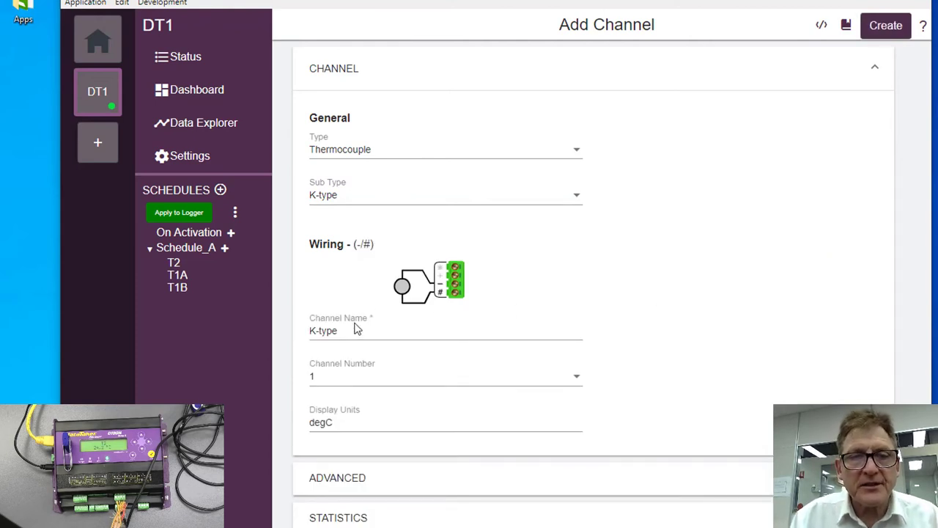
pyautogui.moveTo(347, 331); pyautogui.dragTo(289, 330)
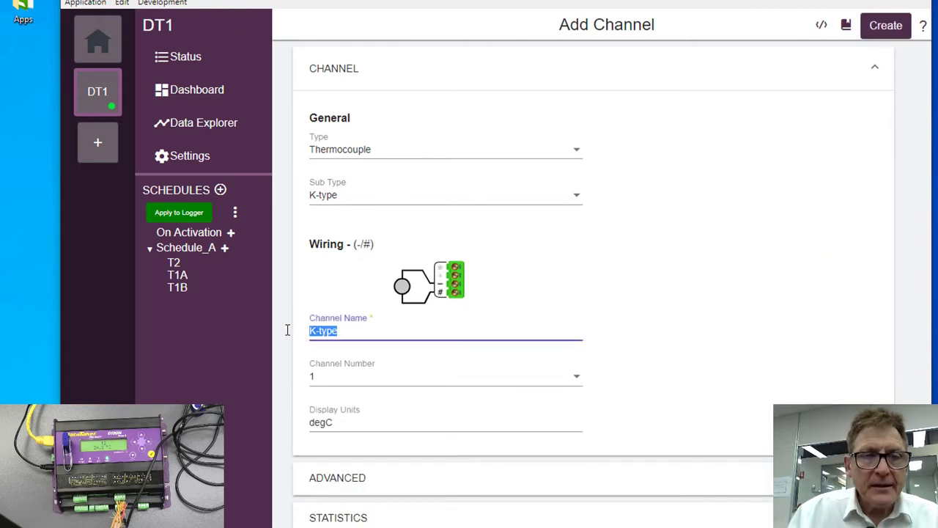
pyautogui.write('T1C')
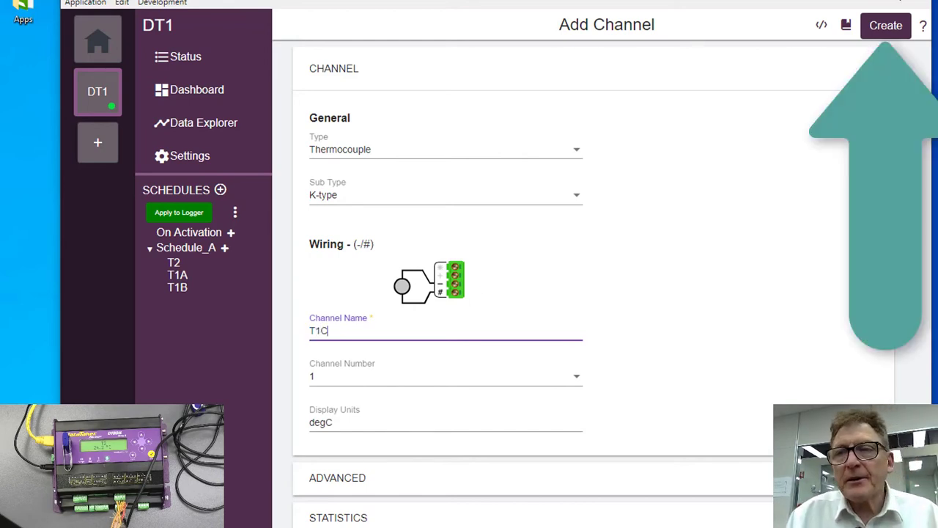
pyautogui.click(886, 25)
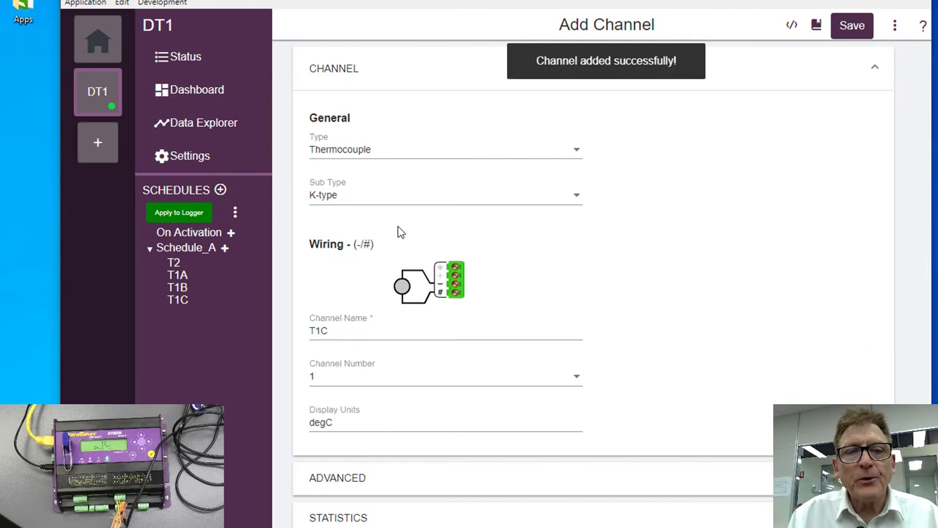
# Apply the updated schedule to the DT1 logger, accepting deletion of earlier logged data.
pyautogui.click(196, 214)
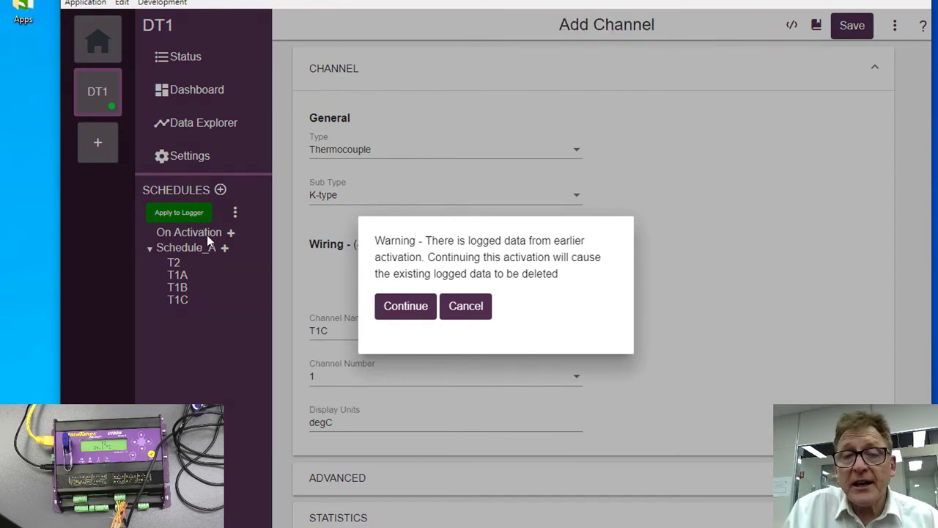
pyautogui.click(405, 306)
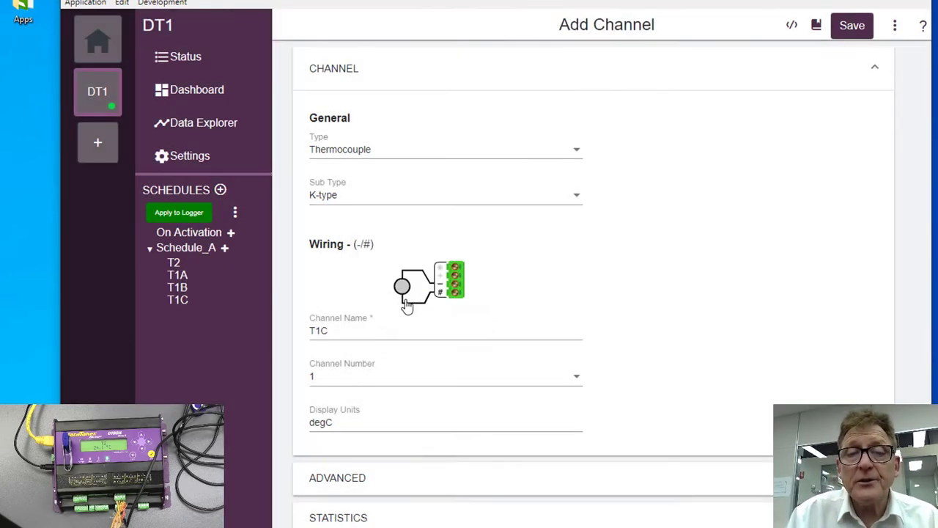